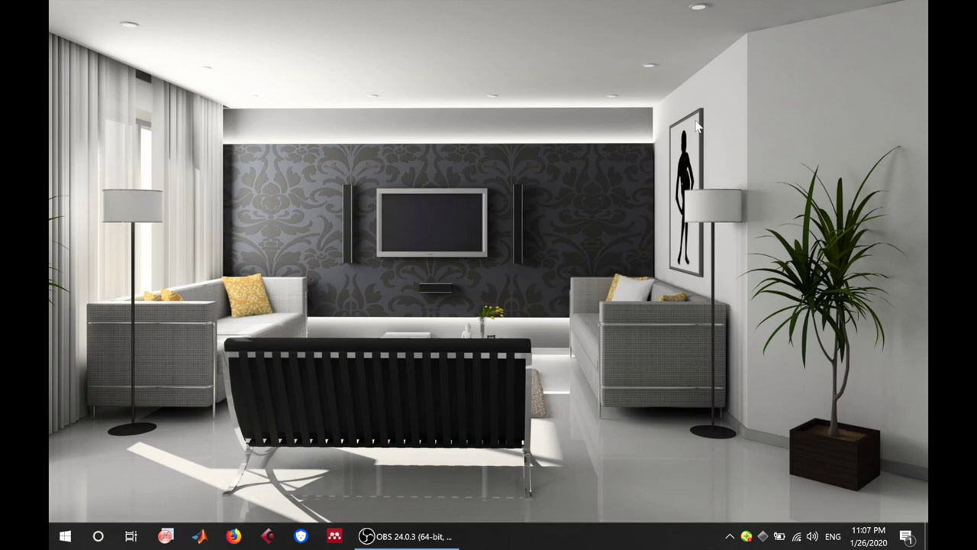
# - Launch Cubase 5 and create an empty project in a new project folder named 'LAUDVEKKY'
pyautogui.click(266, 536)
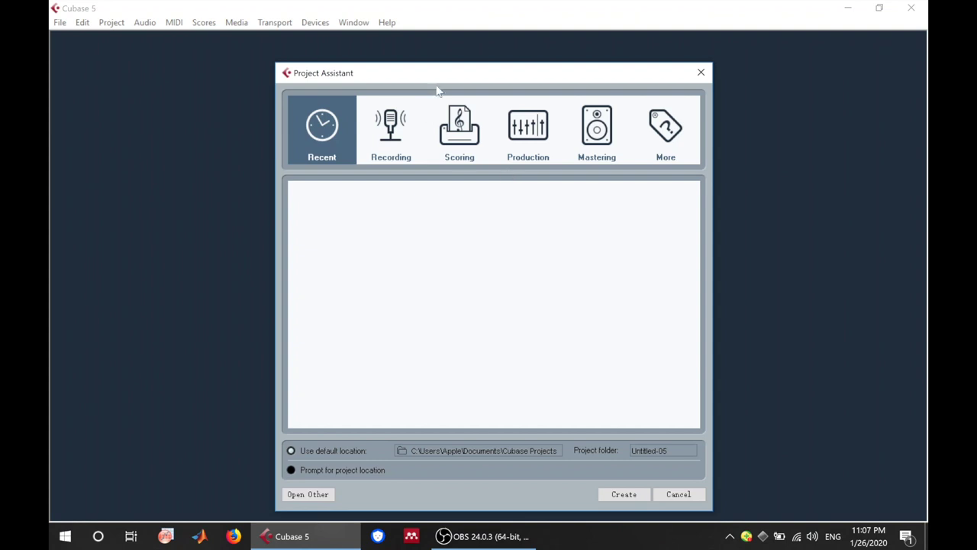
pyautogui.moveTo(449, 77); pyautogui.dragTo(383, 49)
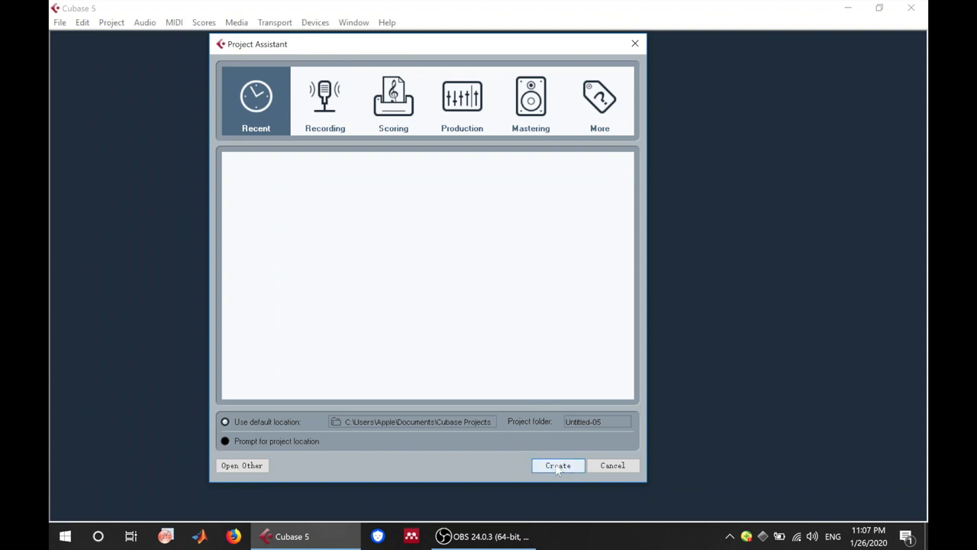
pyautogui.click(604, 421)
pyautogui.press('BackSpace')
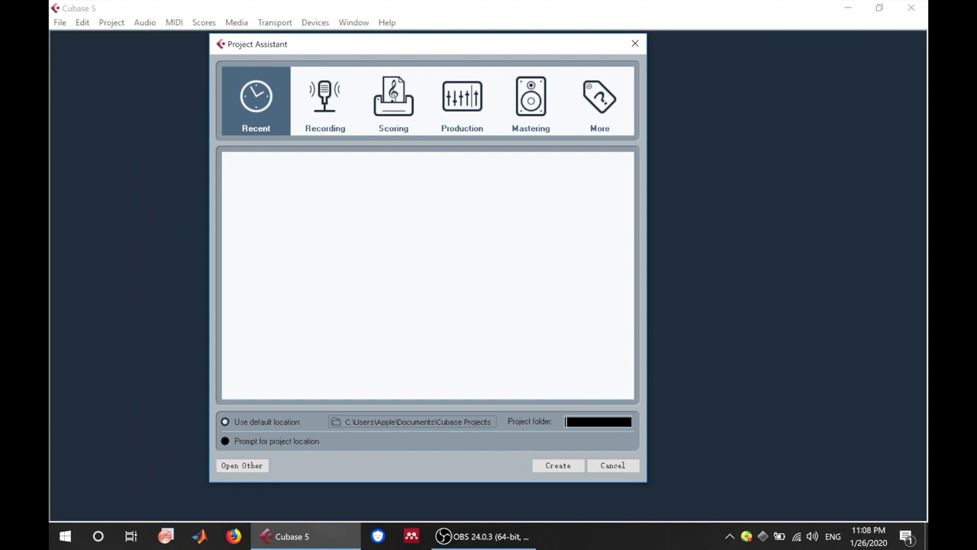
pyautogui.write('LAUDVEKKY')
pyautogui.click(563, 465)
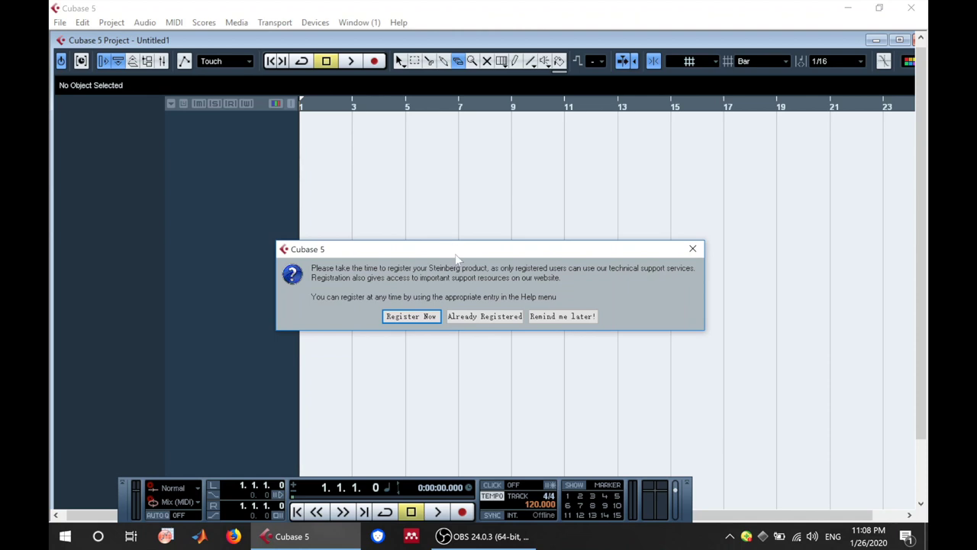
# - Dismiss the registration reminder with 'Remind me later' and move the Transport panel up and right
pyautogui.moveTo(493, 255); pyautogui.dragTo(460, 213)
pyautogui.click(548, 274)
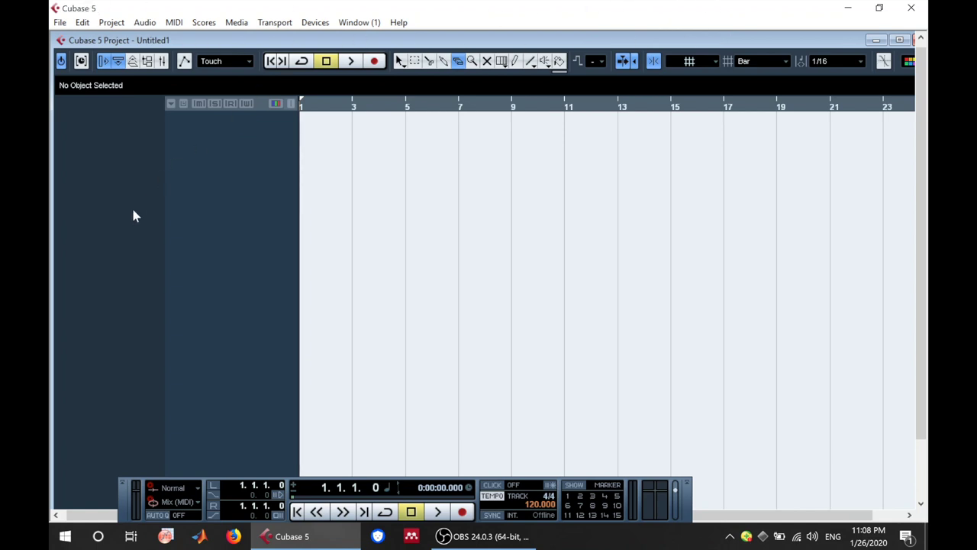
pyautogui.moveTo(141, 488); pyautogui.dragTo(208, 444)
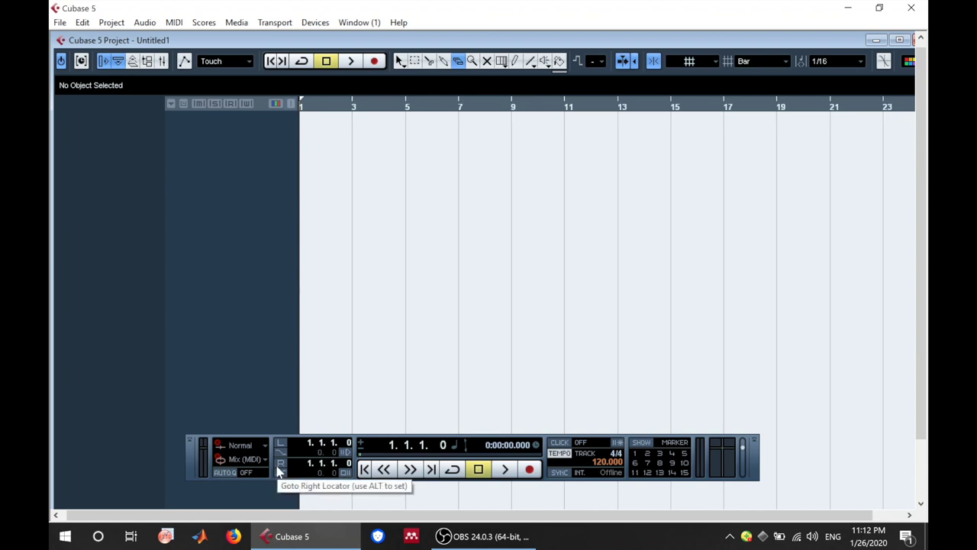
# - Hide the Transport Panel and show it again from the Transport menu
pyautogui.click(275, 22)
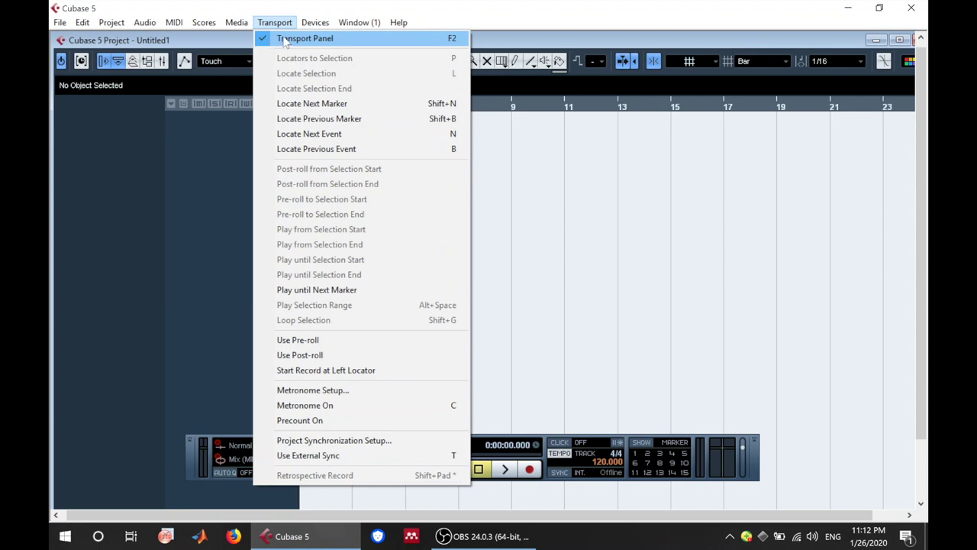
pyautogui.click(278, 39)
pyautogui.click(280, 22)
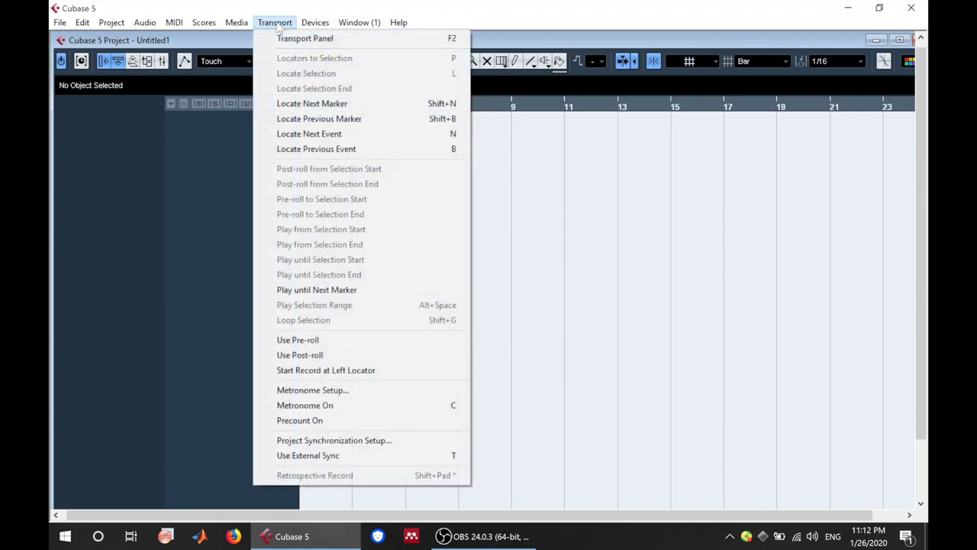
pyautogui.click(305, 39)
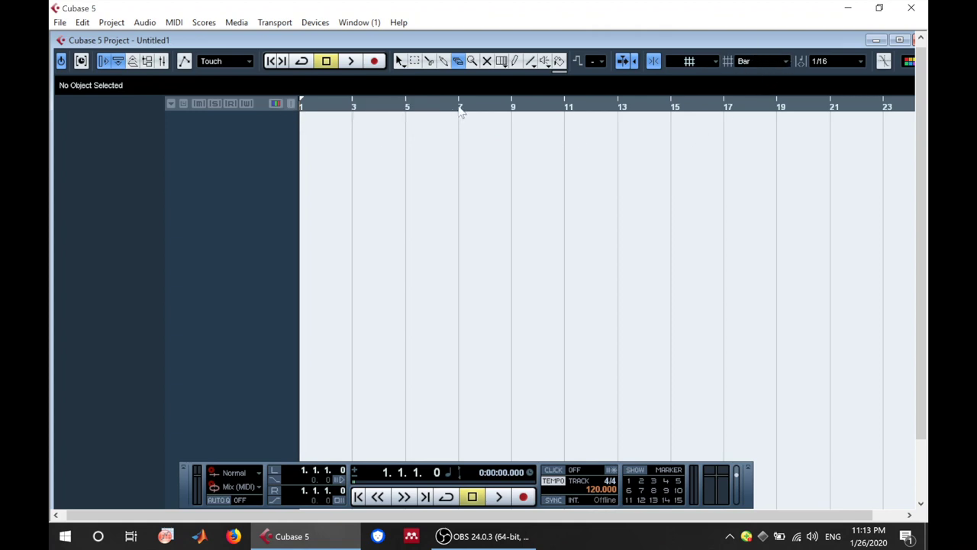
# - Switch to the Object Selection tool with key 1, then browse the File, Export, Project and Scores menus
pyautogui.press('1')
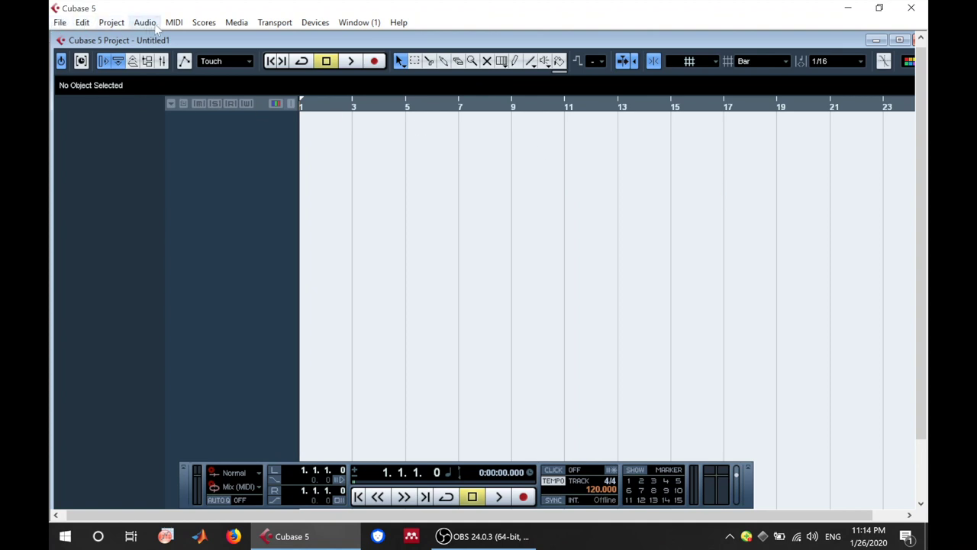
pyautogui.click(60, 22)
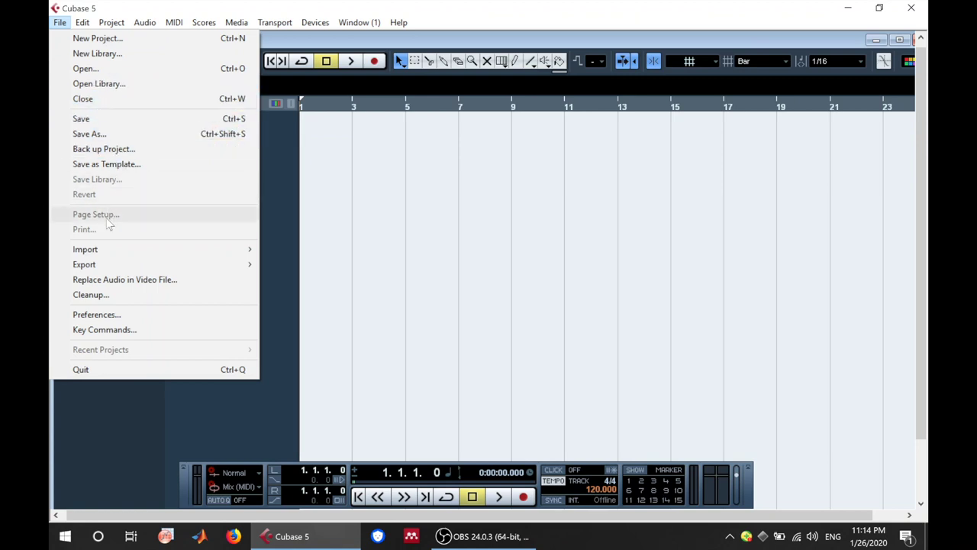
pyautogui.moveTo(183, 255)
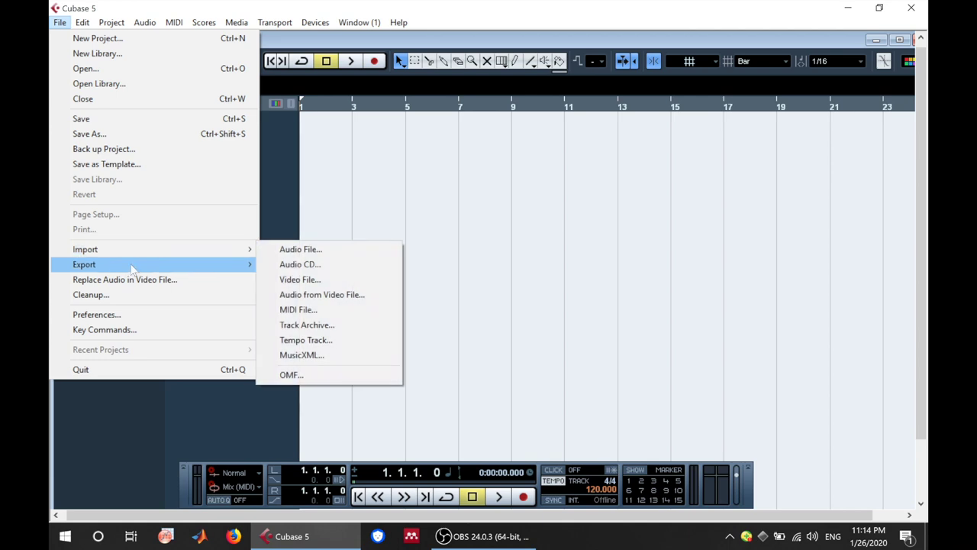
pyautogui.moveTo(111, 271)
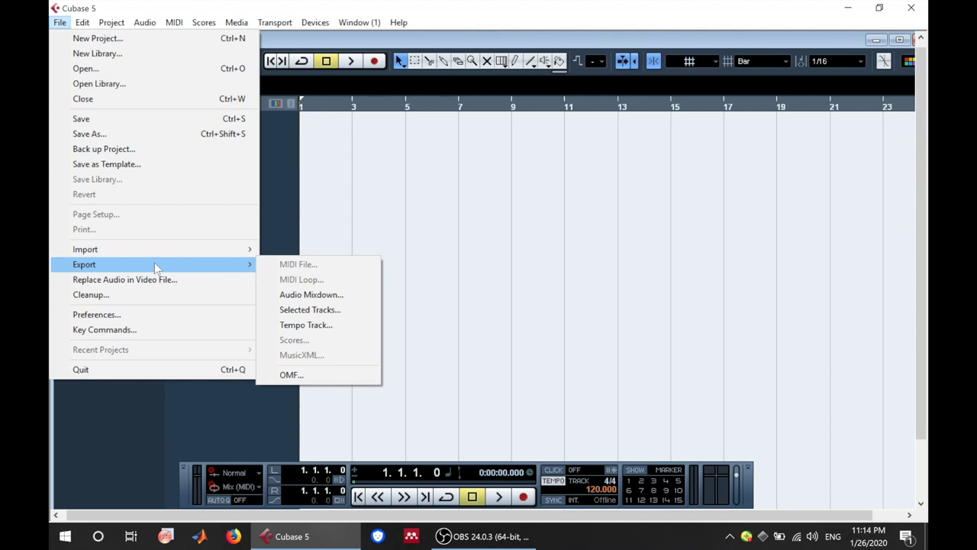
pyautogui.moveTo(89, 21)
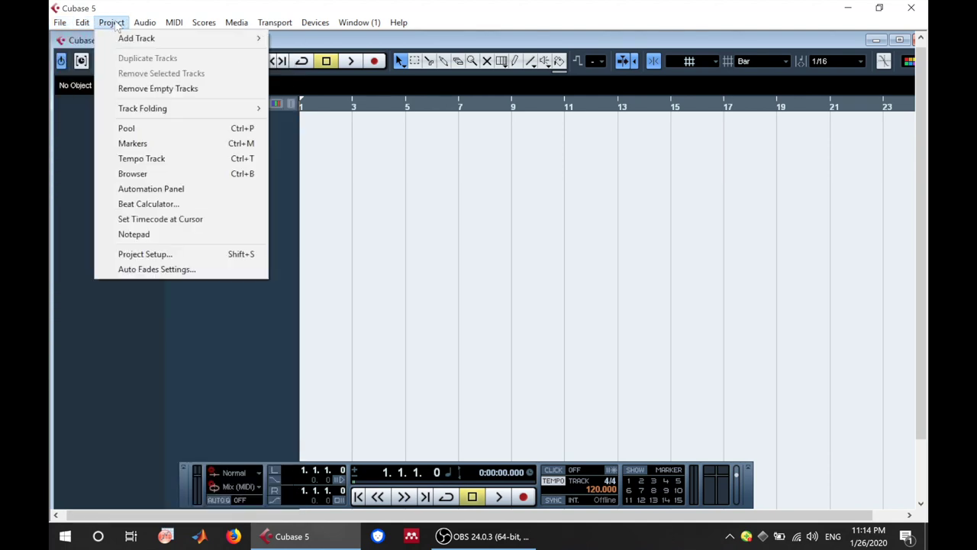
pyautogui.moveTo(205, 25)
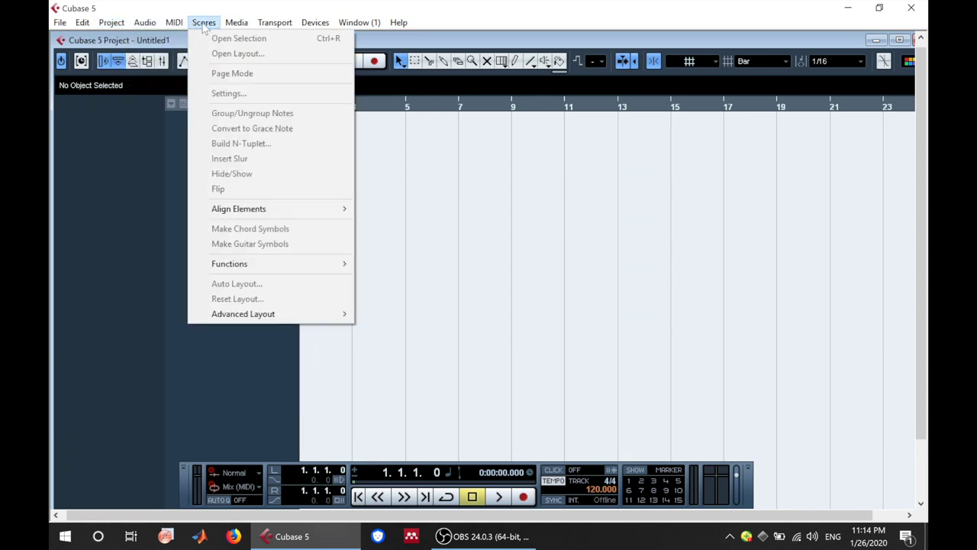
pyautogui.moveTo(234, 27)
pyautogui.moveTo(273, 26)
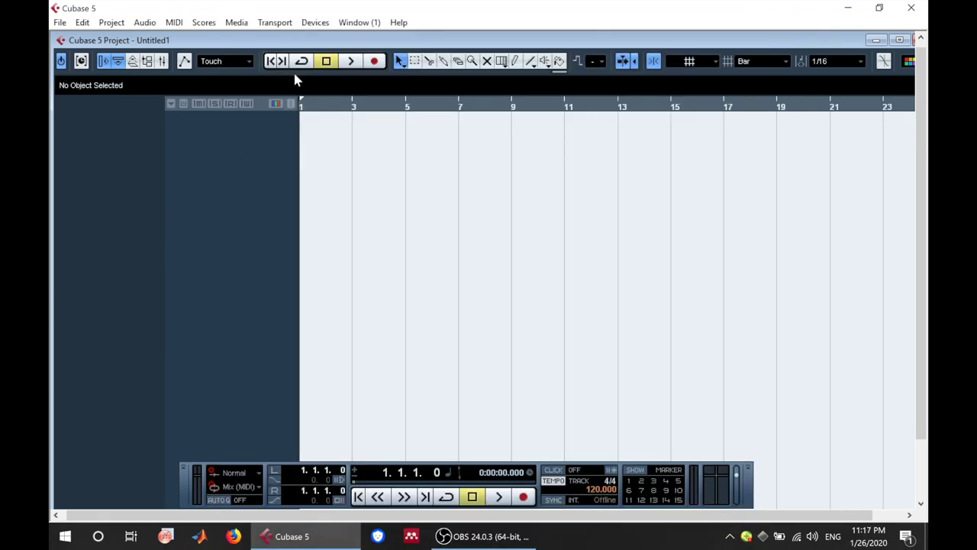
# - In Device Setup, switch the VST Audio System's ASIO driver to Focusrite USB ASIO and apply it
pyautogui.click(314, 24)
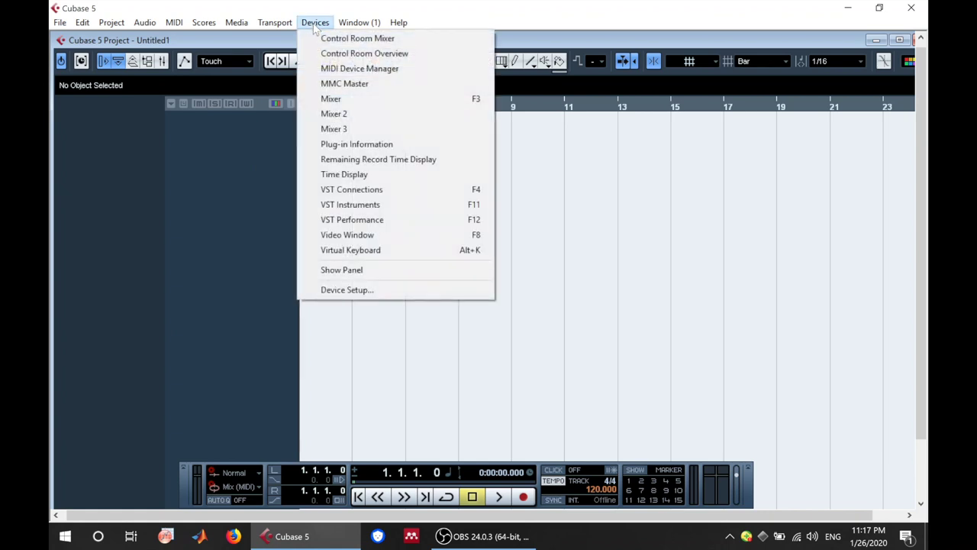
pyautogui.click(353, 293)
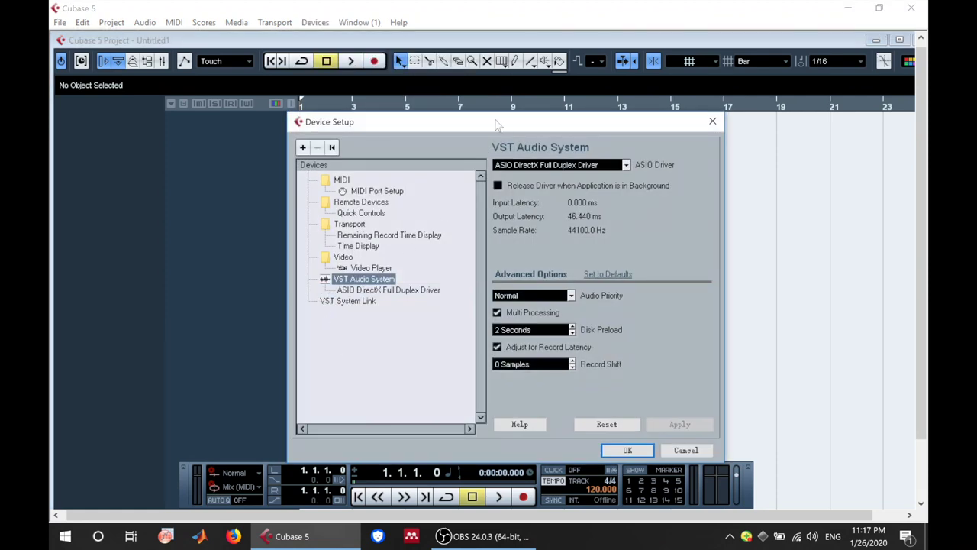
pyautogui.moveTo(524, 129); pyautogui.dragTo(481, 106)
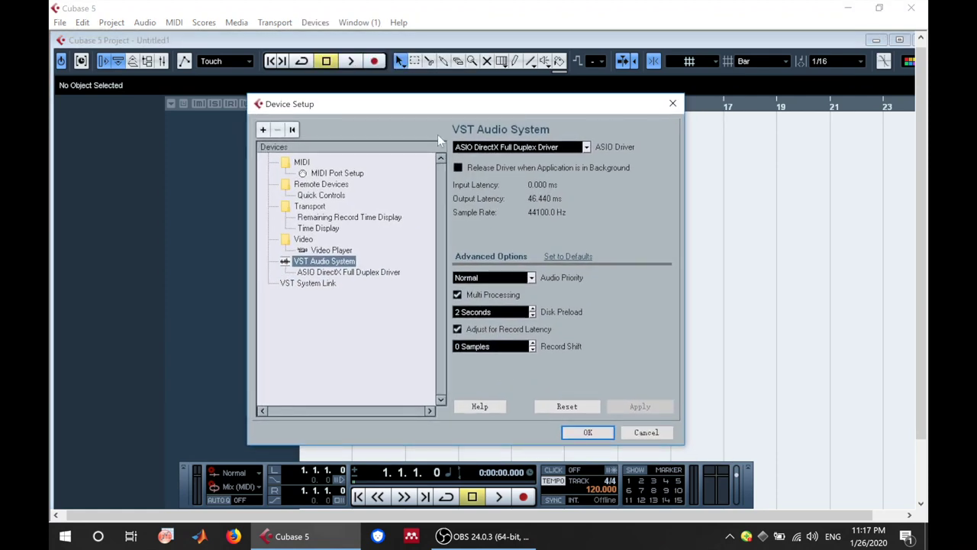
pyautogui.click(586, 148)
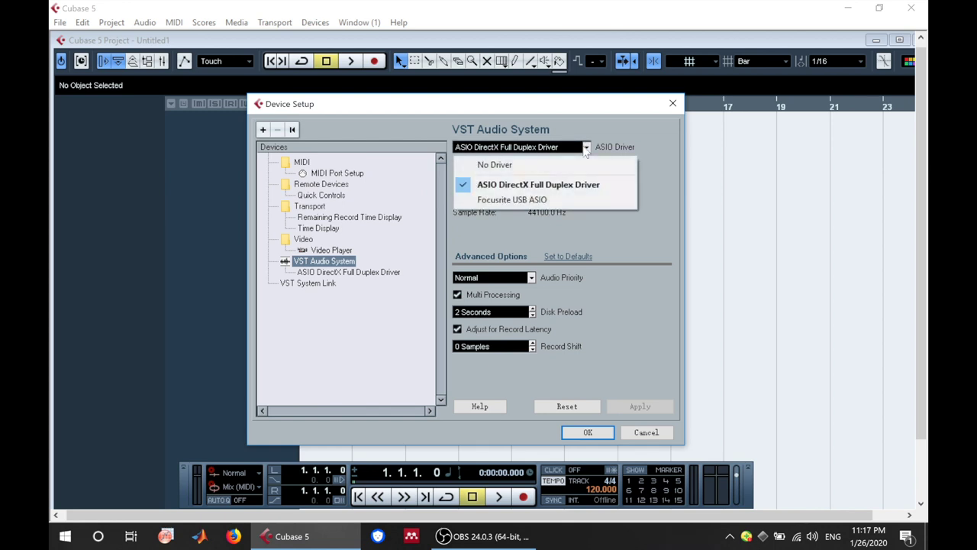
pyautogui.click(577, 200)
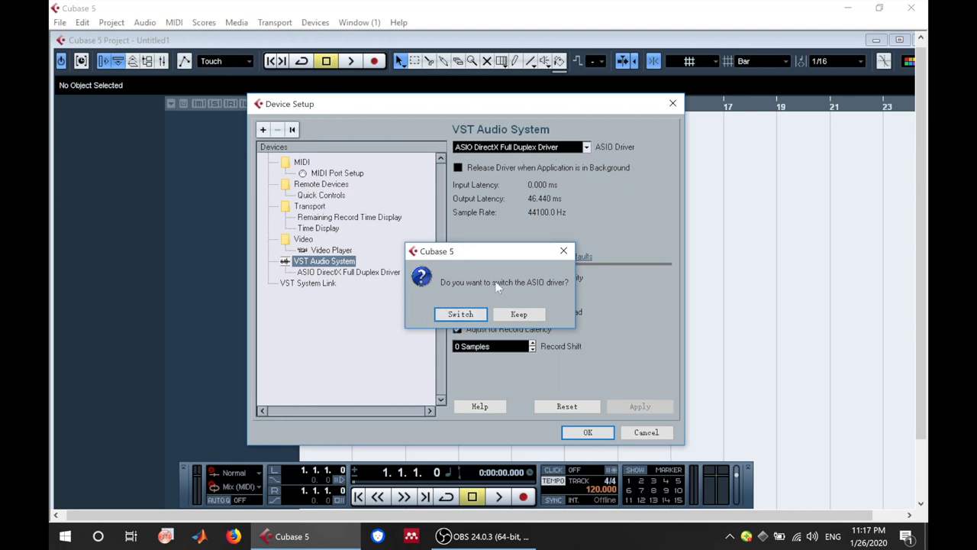
pyautogui.click(461, 315)
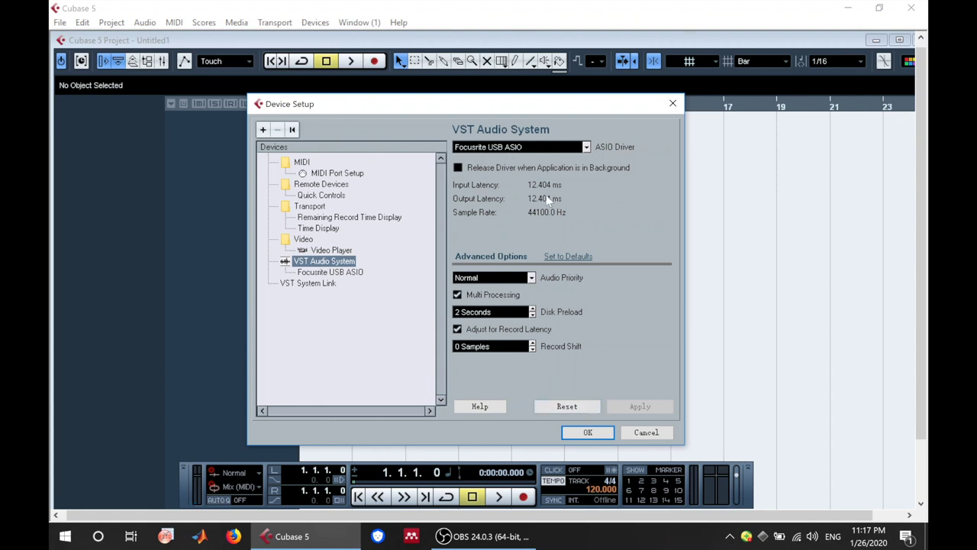
pyautogui.click(587, 432)
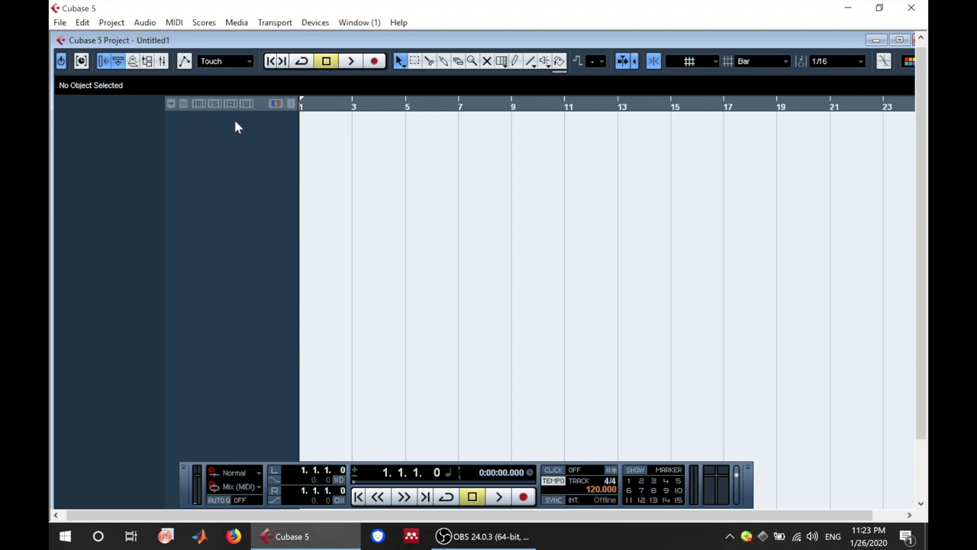
# - Add a single mono audio track from the track list's Add Audio Track command
pyautogui.rightClick(236, 125)
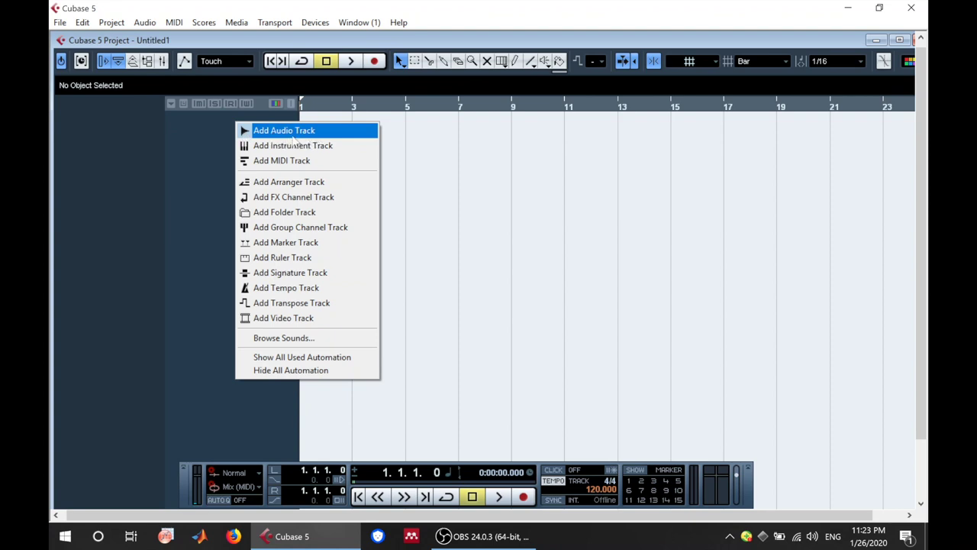
pyautogui.click(293, 135)
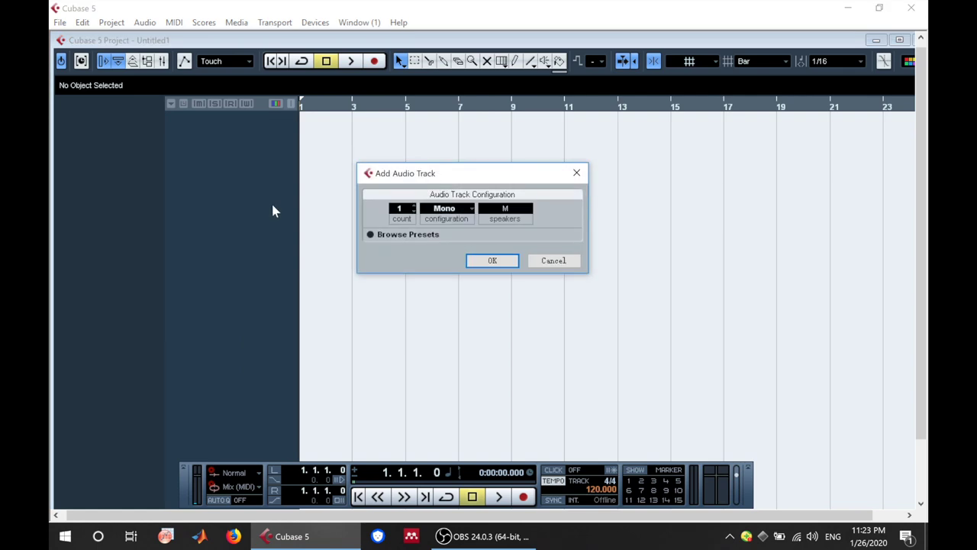
pyautogui.click(493, 262)
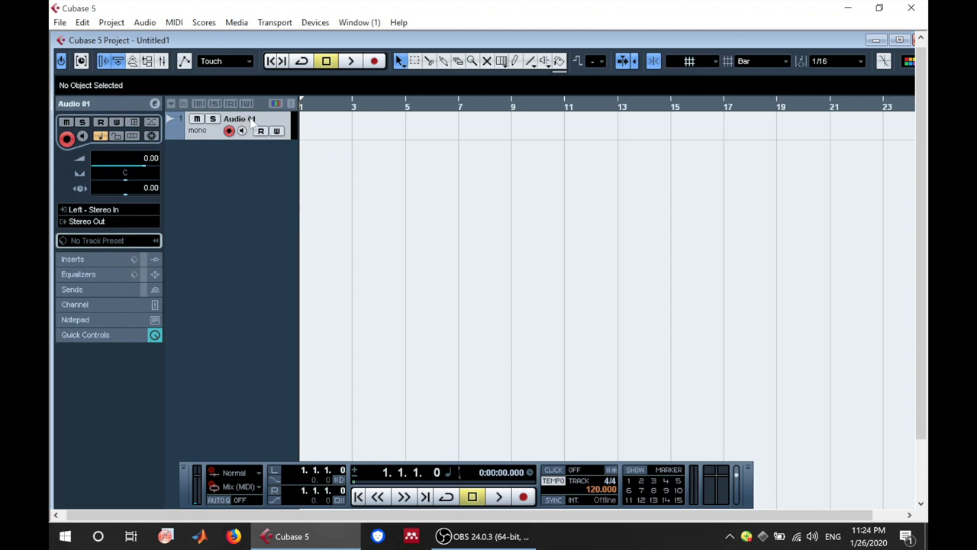
# - Rename the Audio 01 track to 'BASS' and make the track taller
pyautogui.doubleClick(251, 121)
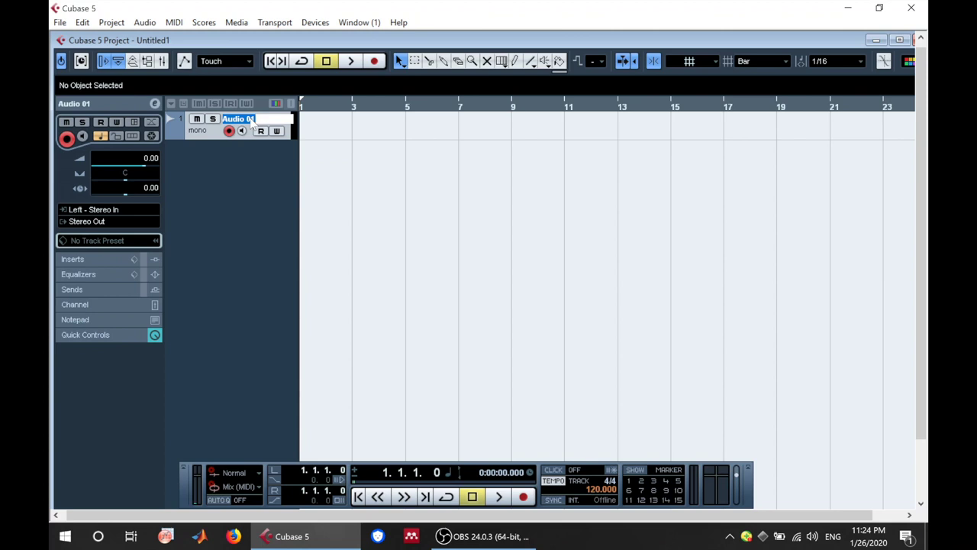
pyautogui.write('BASS')
pyautogui.press('Return')
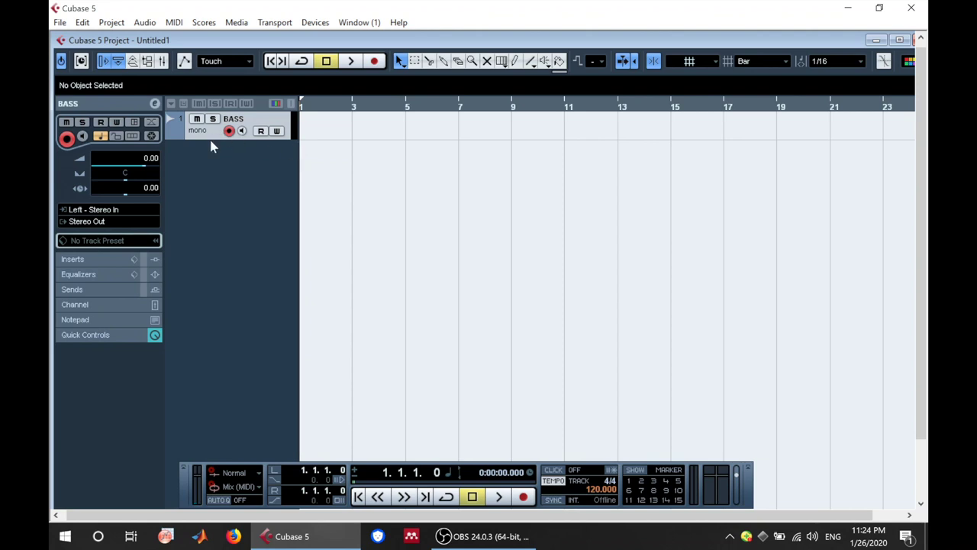
pyautogui.moveTo(212, 138); pyautogui.dragTo(216, 175)
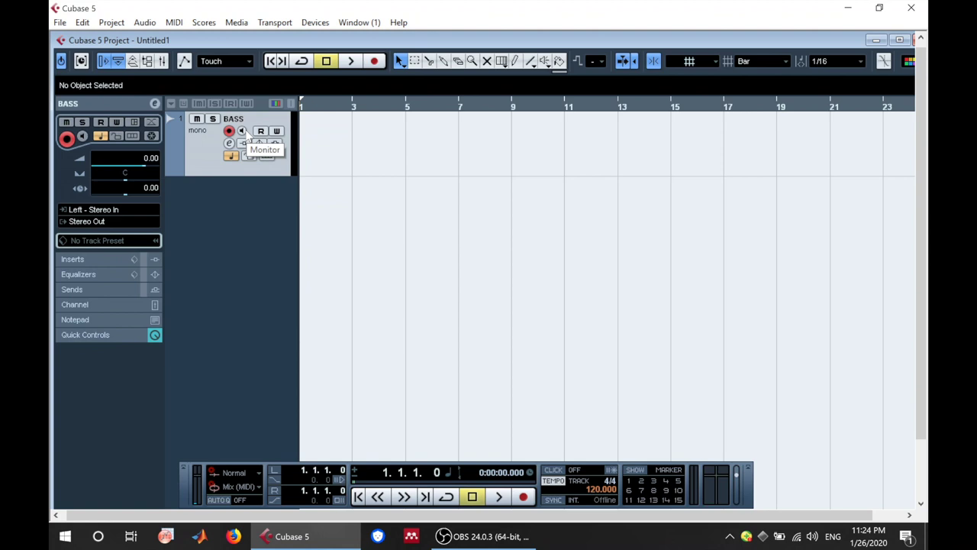
# - Toggle monitoring on the BASS track, leaving it on, then mute and unmute the track
pyautogui.click(242, 131)
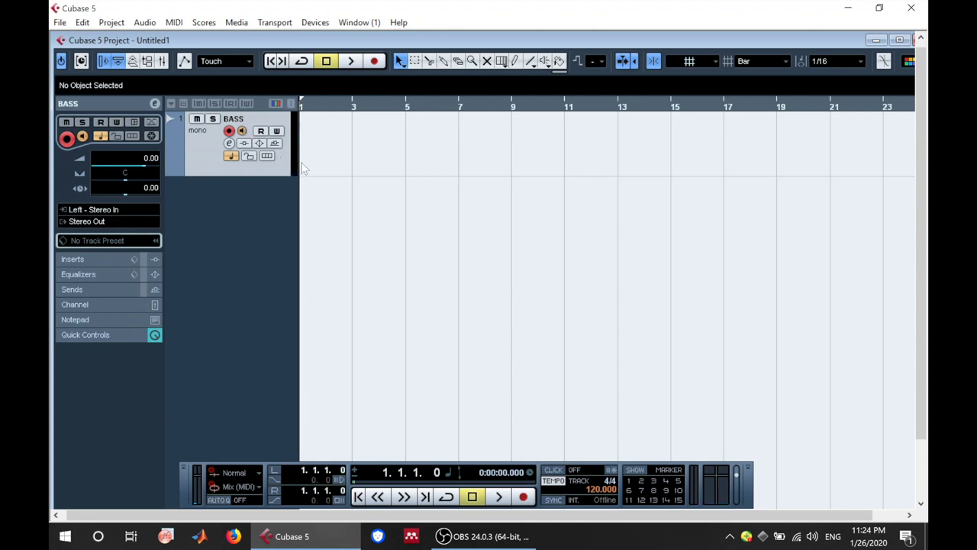
pyautogui.click(241, 132)
pyautogui.click(241, 132)
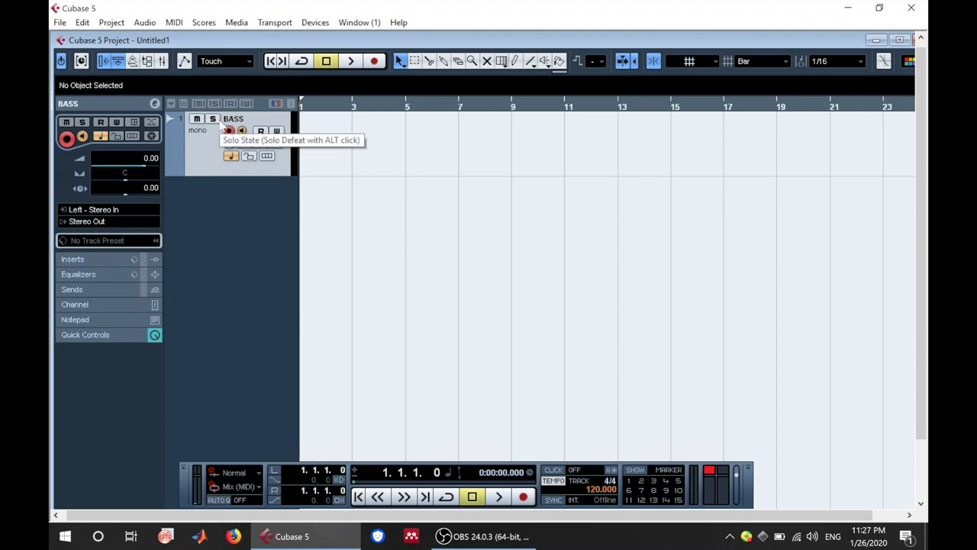
pyautogui.click(196, 119)
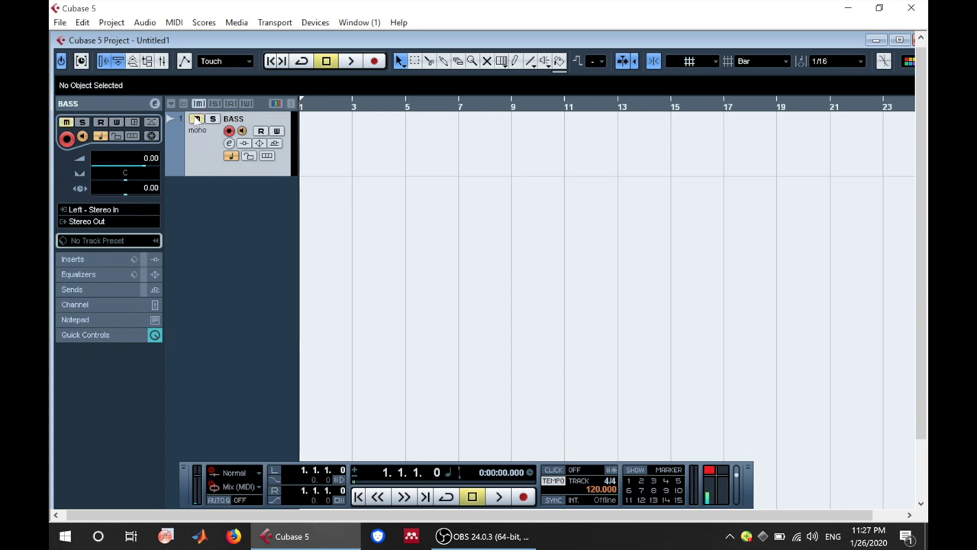
pyautogui.click(197, 120)
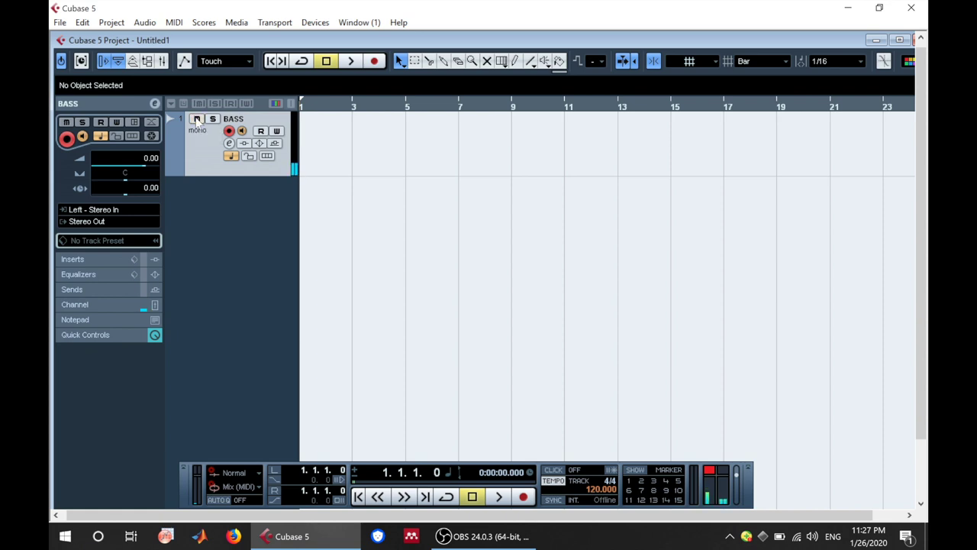
# - Load the Tuner effect into insert slot 1 of the BASS channel settings and move the Tuner window up
pyautogui.click(230, 148)
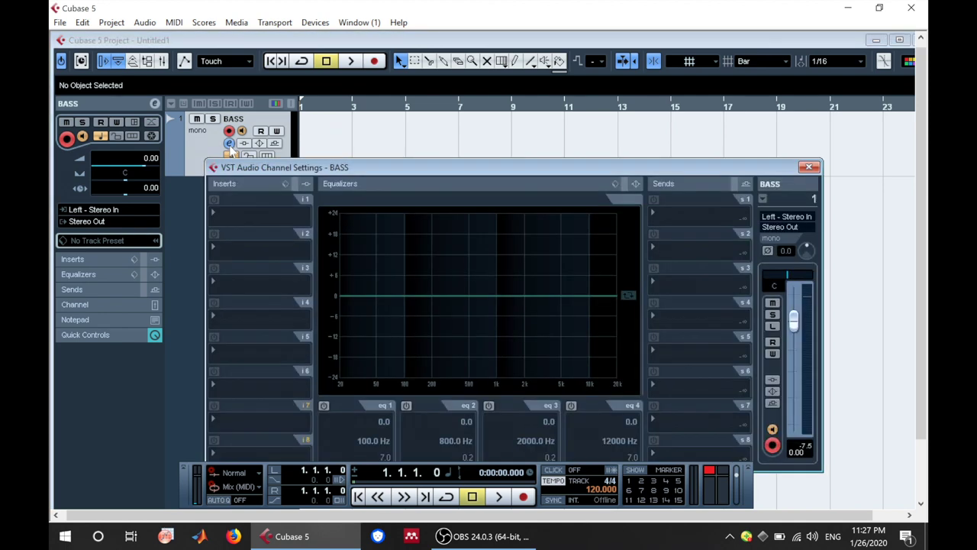
pyautogui.moveTo(386, 162); pyautogui.dragTo(409, 127)
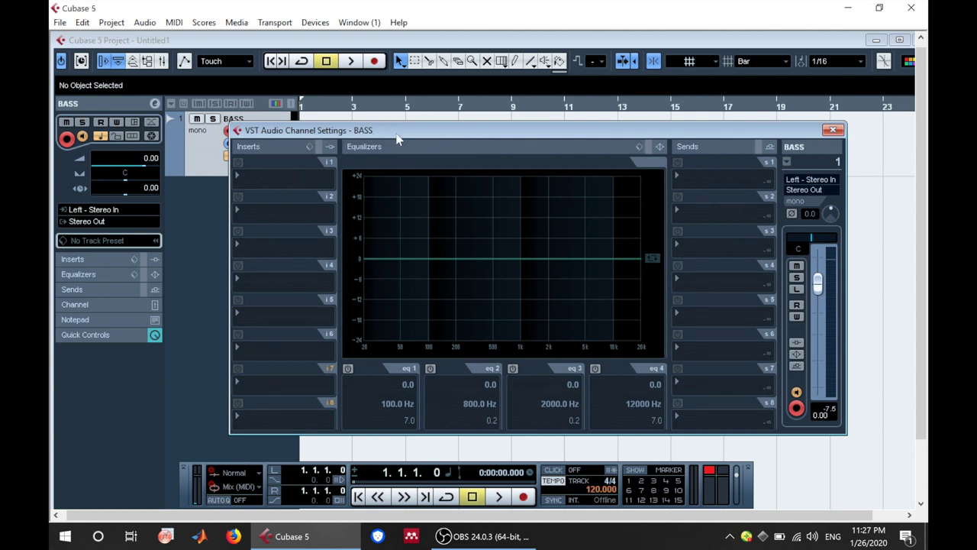
pyautogui.click(238, 182)
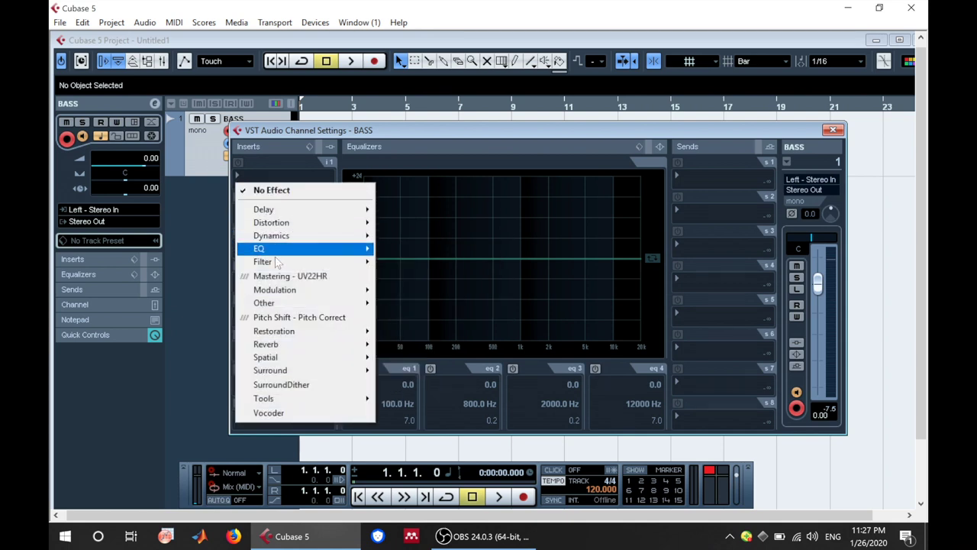
pyautogui.moveTo(298, 228)
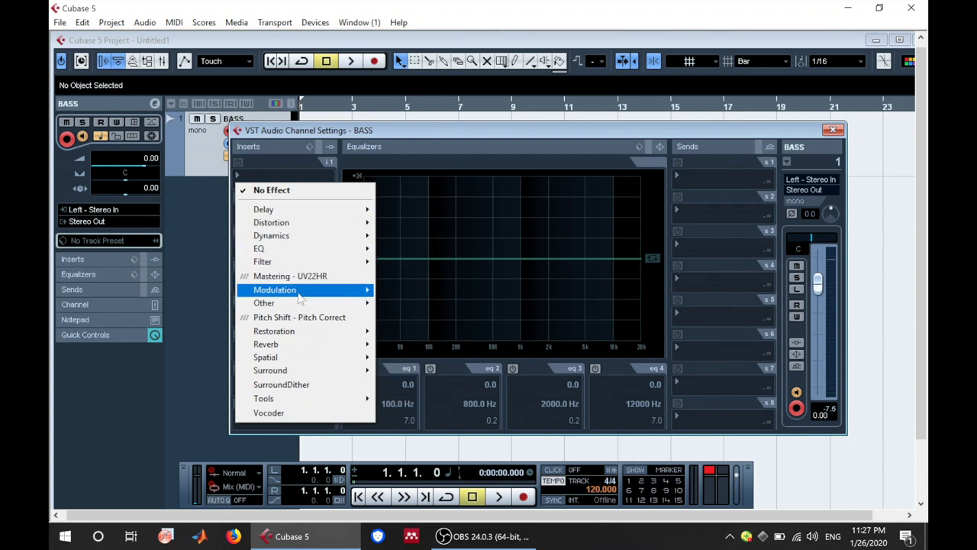
pyautogui.moveTo(292, 306)
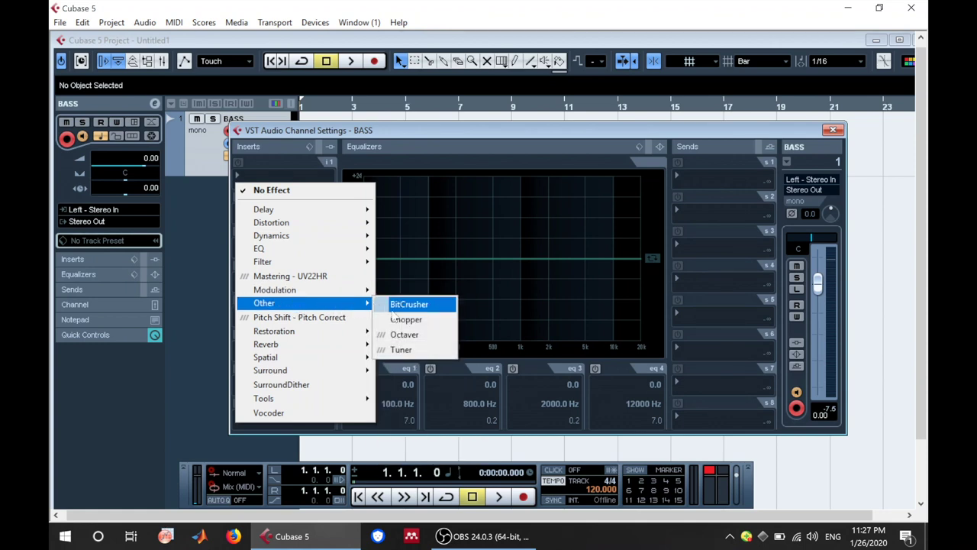
pyautogui.click(410, 351)
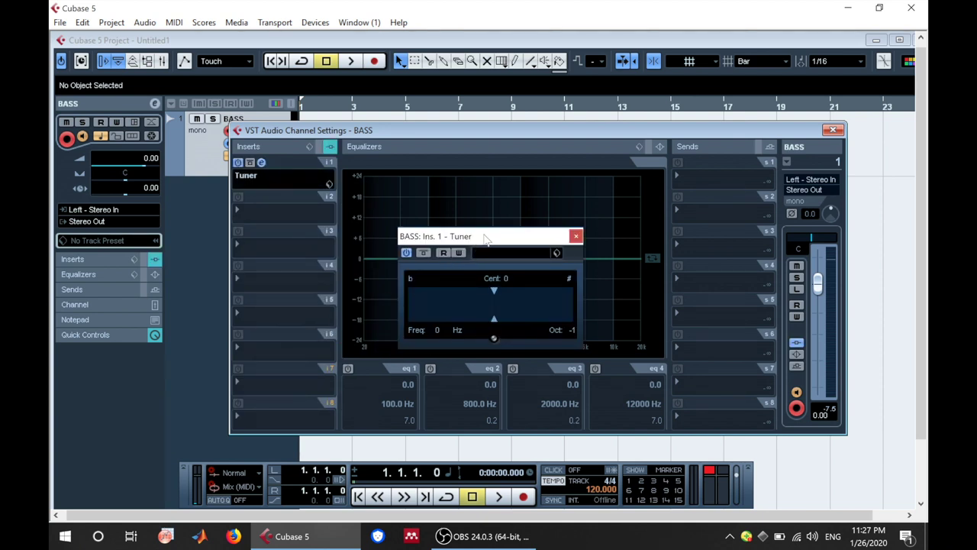
pyautogui.moveTo(484, 236); pyautogui.dragTo(492, 182)
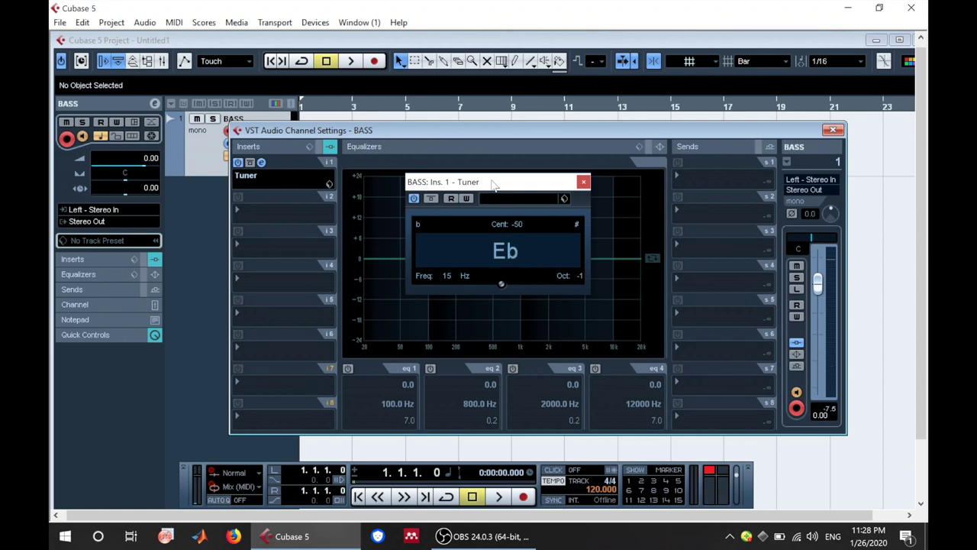
# - Close the Tuner and Channel Settings windows and start recording the bass take
pyautogui.click(583, 182)
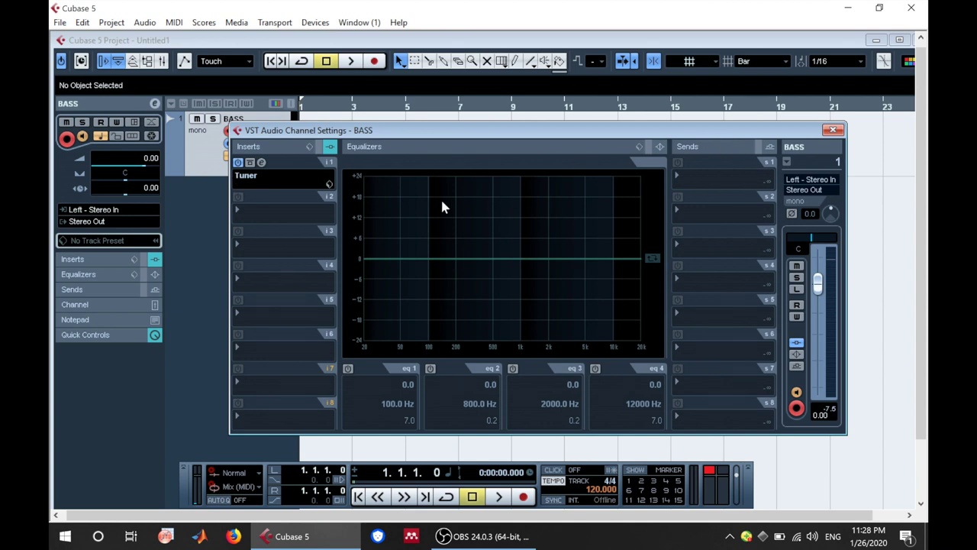
pyautogui.click(834, 131)
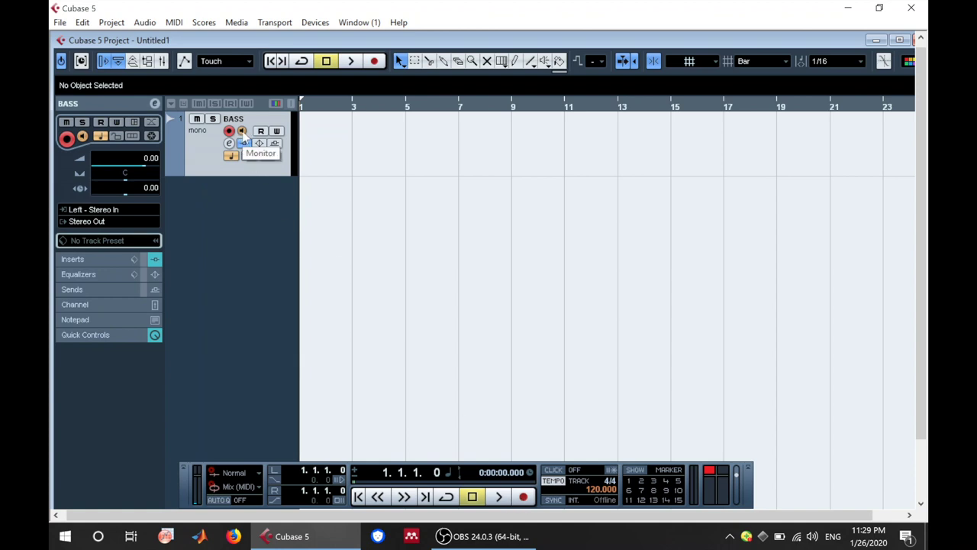
pyautogui.click(524, 497)
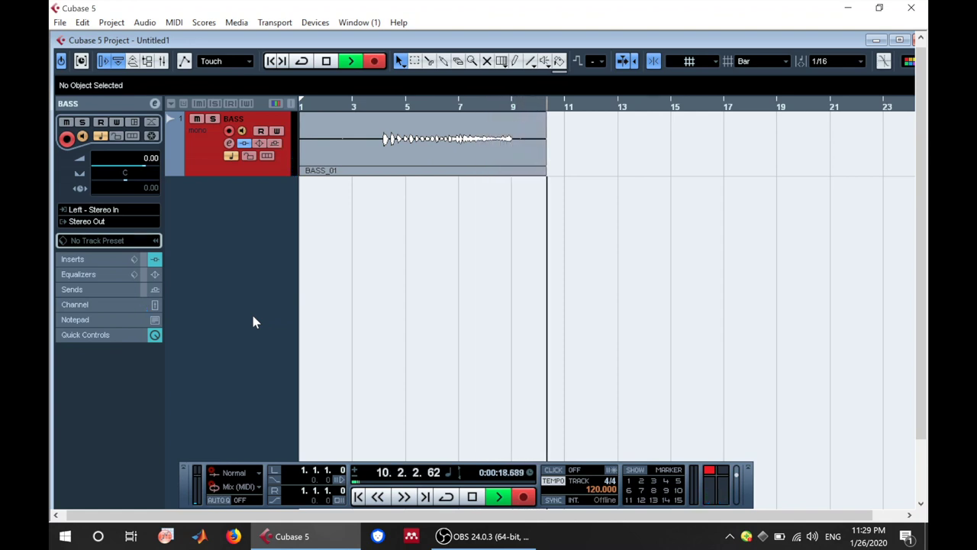
# - Stop recording and play back BASS_01 from the start, replaying from bar 2 and bar 1
pyautogui.click(473, 497)
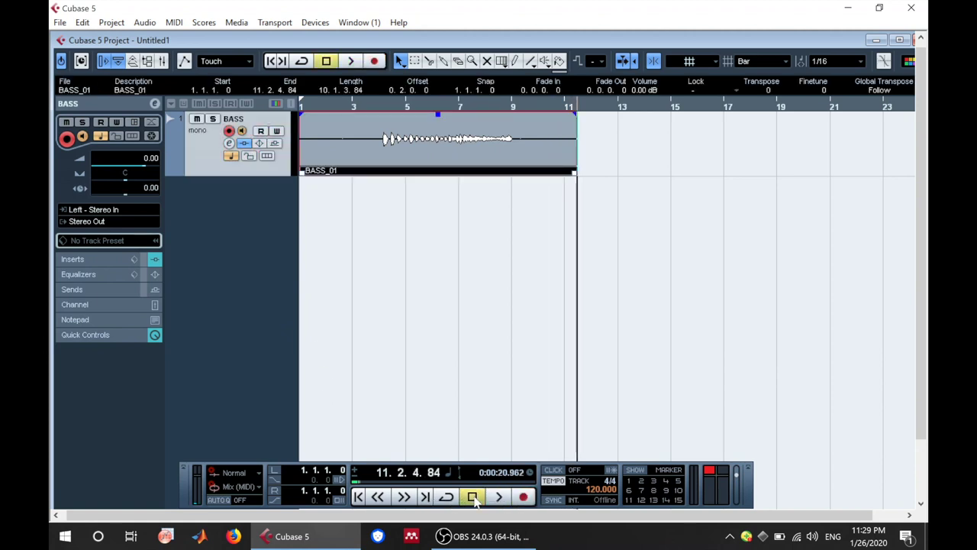
pyautogui.click(359, 498)
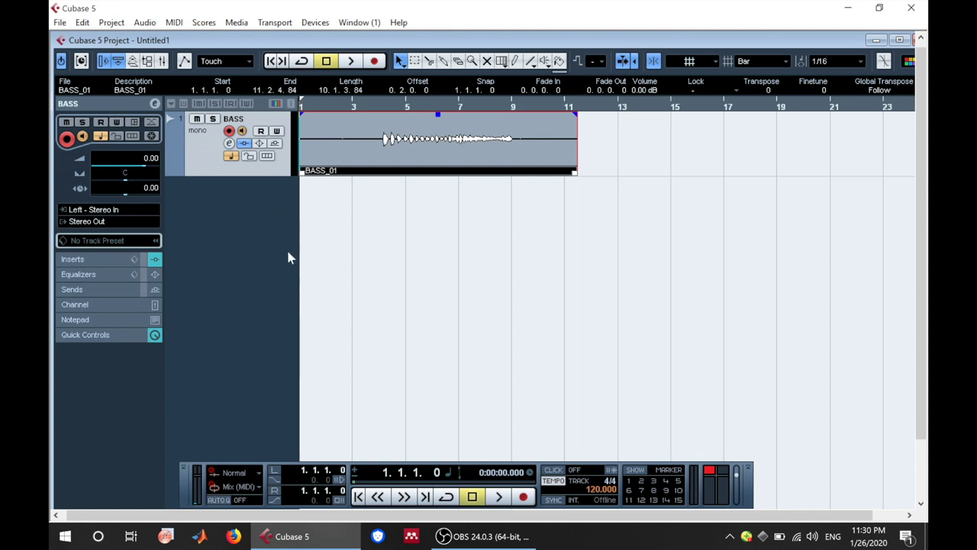
pyautogui.press('space')
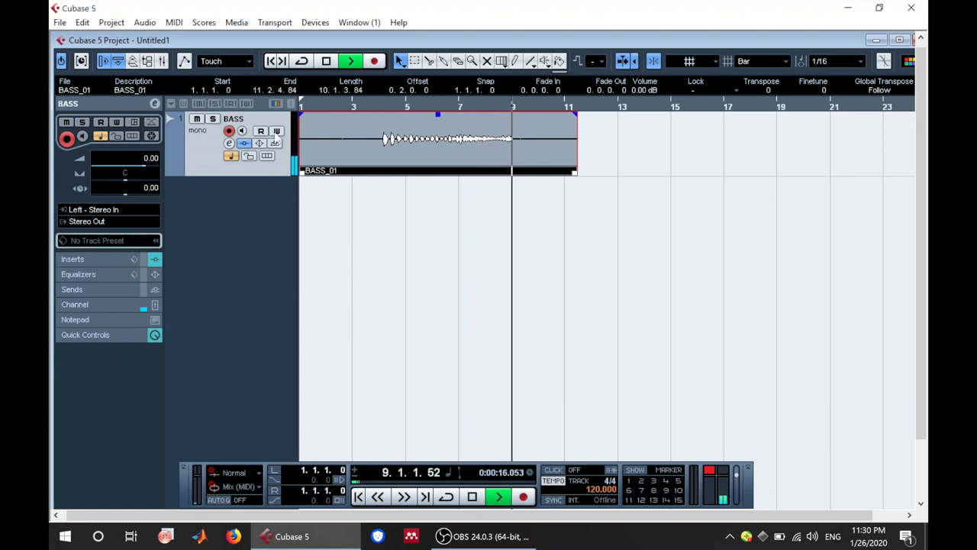
pyautogui.click(320, 108)
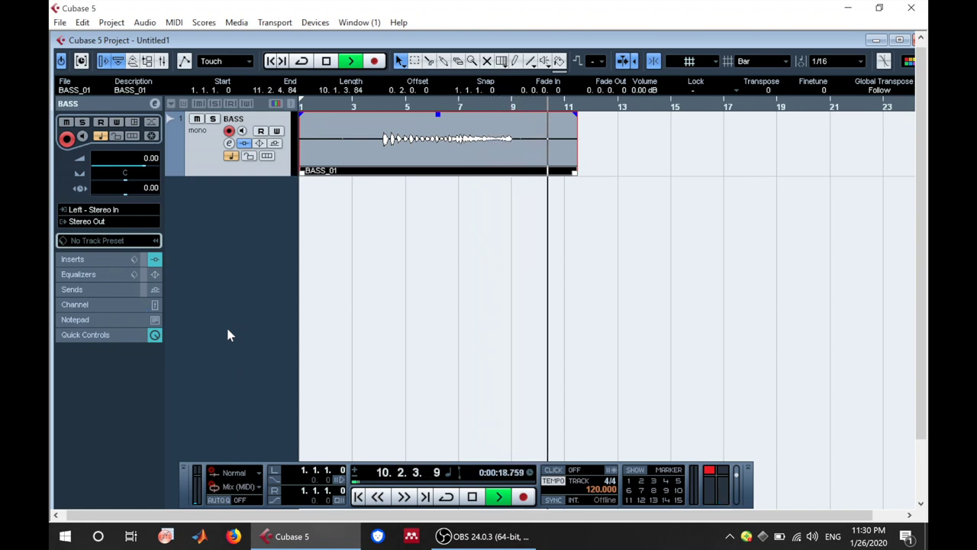
pyautogui.click(500, 497)
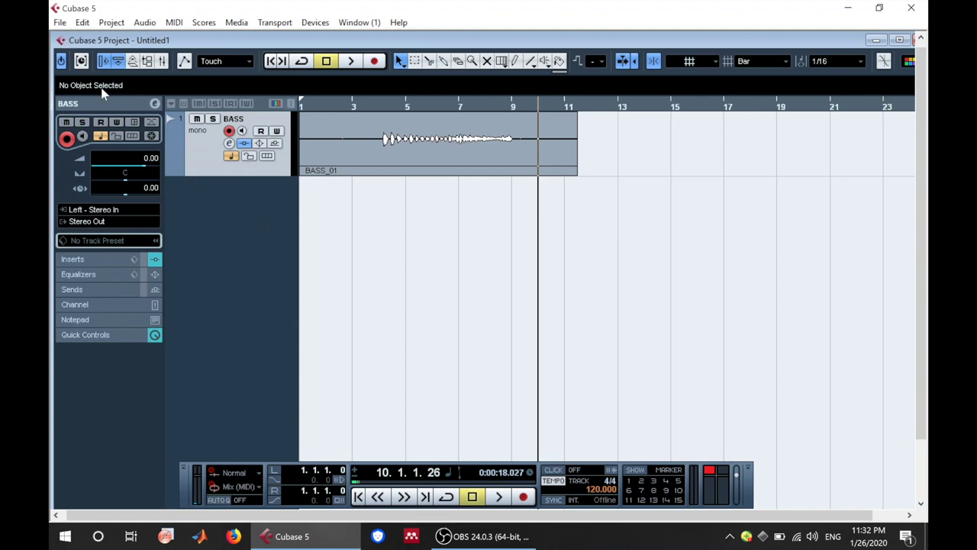
# - Select the BASS_01 take and set the locators to span it, 1.1.1.0 to 11.2.4.84
pyautogui.click(83, 23)
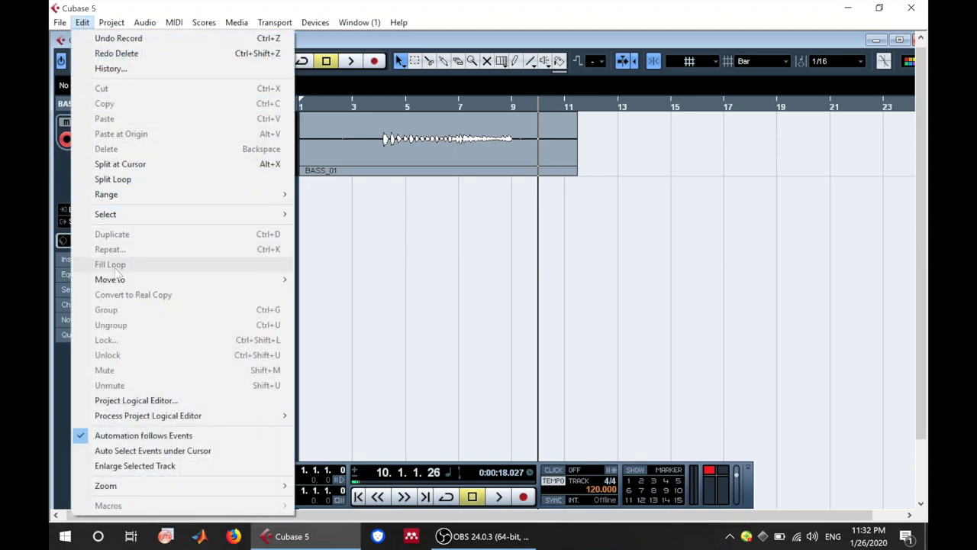
pyautogui.moveTo(140, 217)
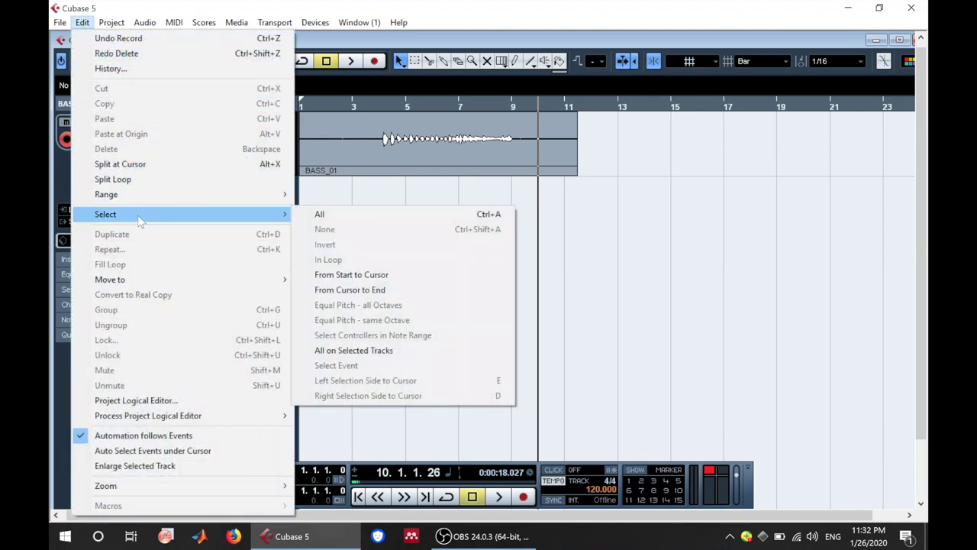
pyautogui.click(318, 216)
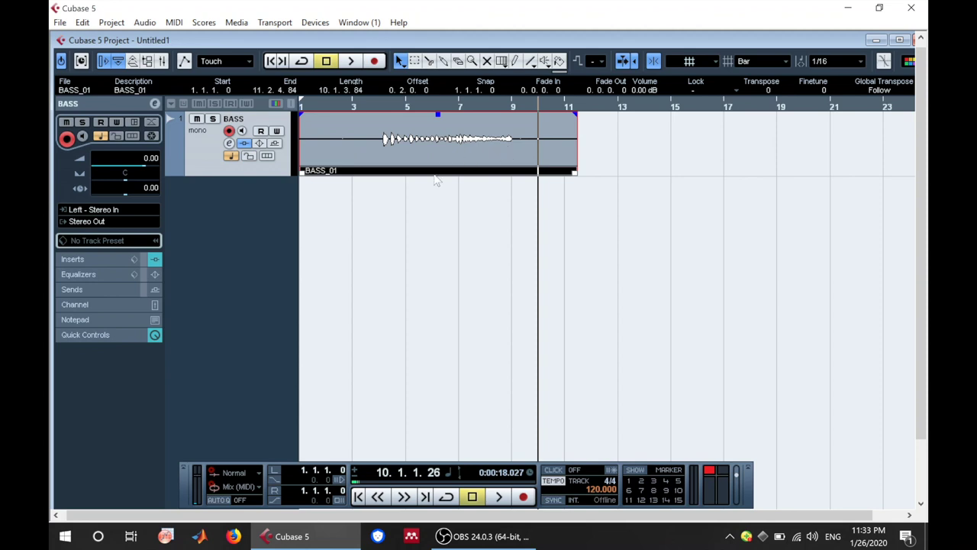
pyautogui.press('p')
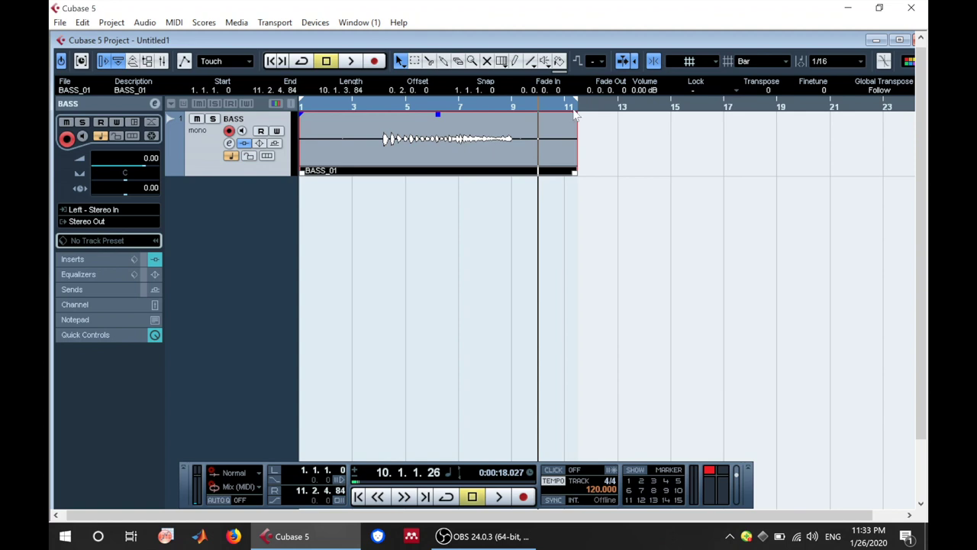
# - Open Audio Mixdown export and rename the output file to BASS
pyautogui.click(60, 24)
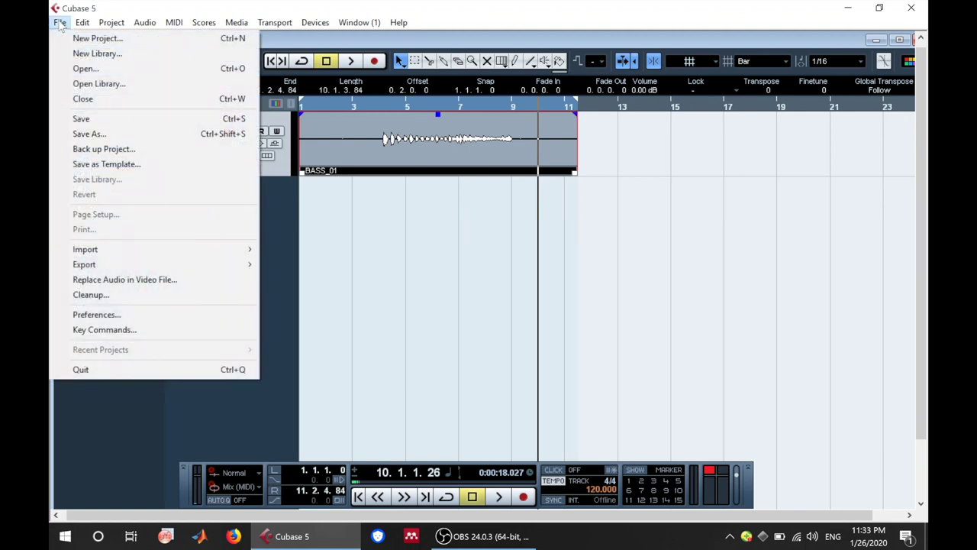
pyautogui.moveTo(237, 268)
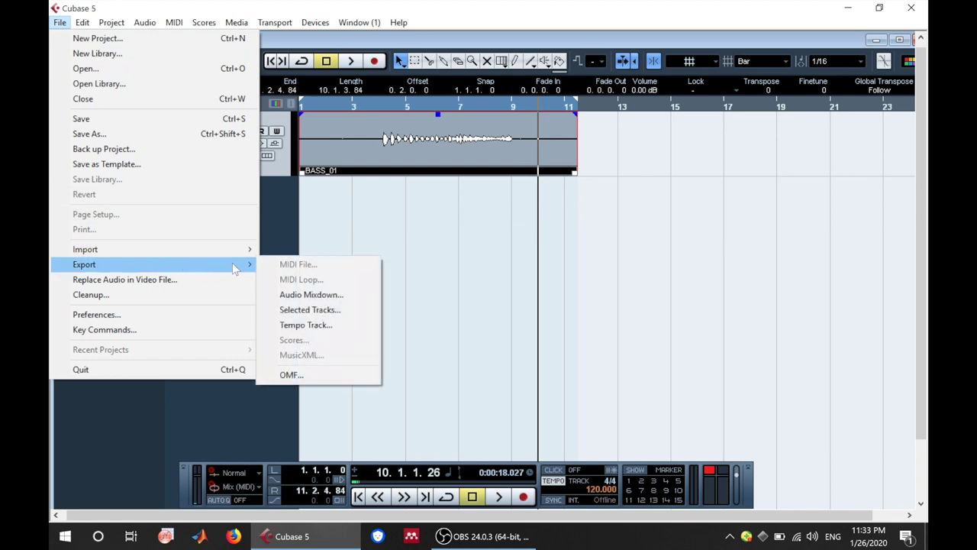
pyautogui.click(311, 296)
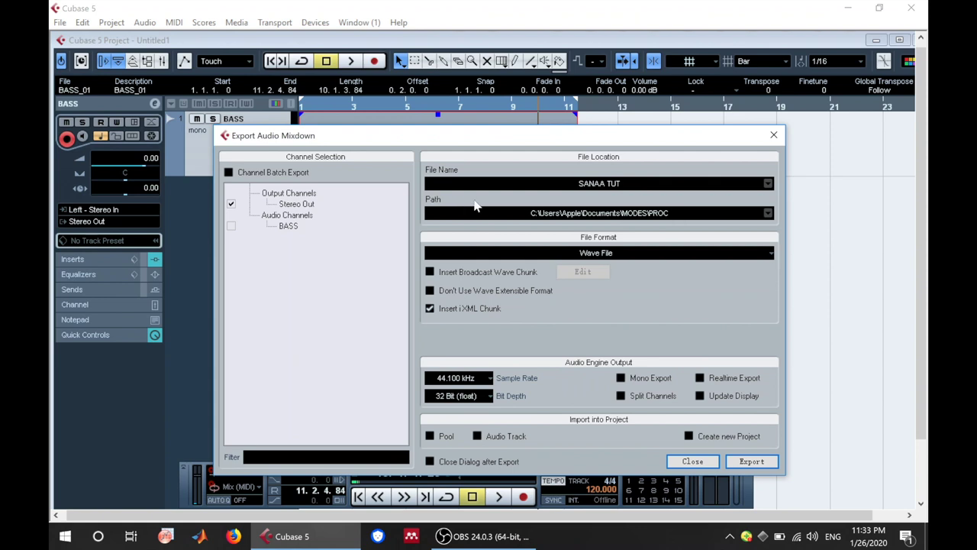
pyautogui.click(618, 186)
pyautogui.press('BackSpace')
pyautogui.write('BASS')
# - Keep Wave File as the format and 44.100 kHz as the sample rate
pyautogui.click(604, 252)
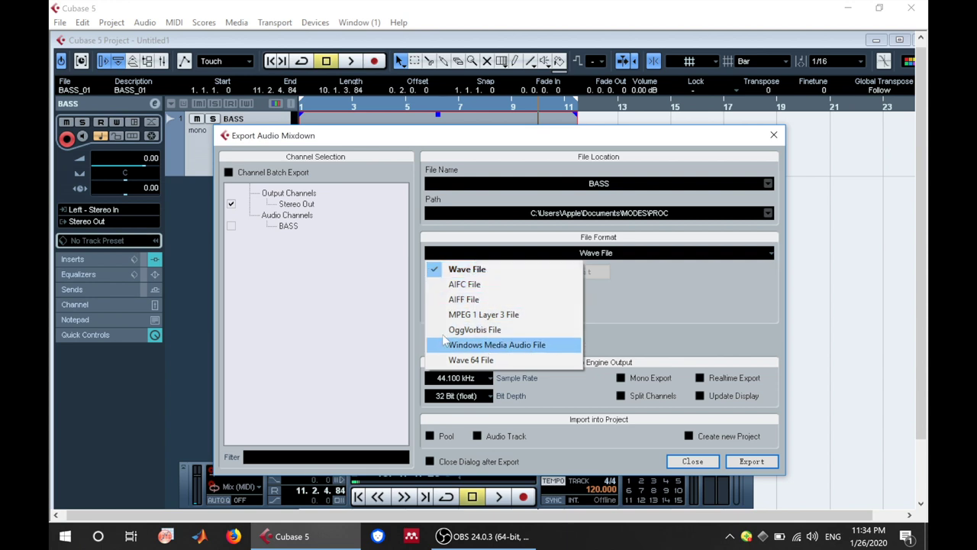
pyautogui.click(385, 282)
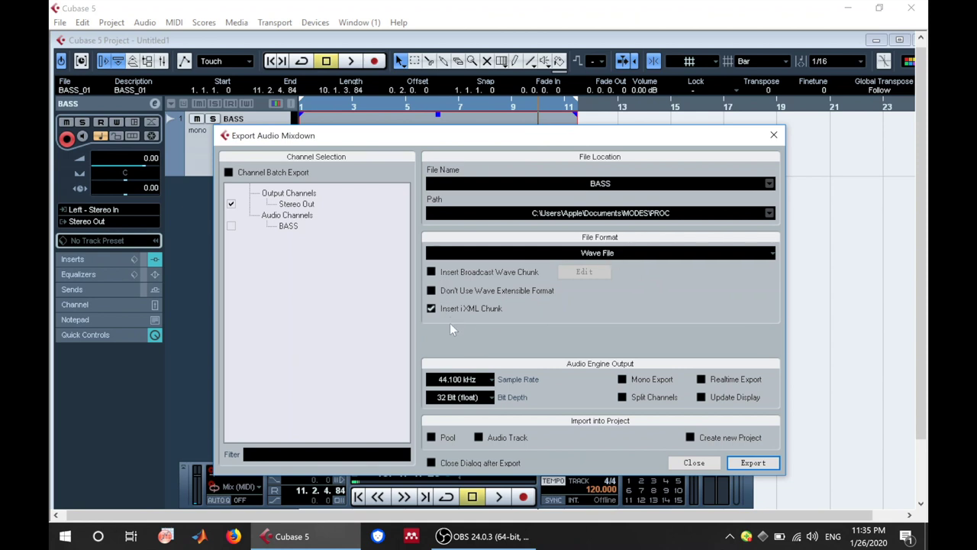
pyautogui.click(492, 379)
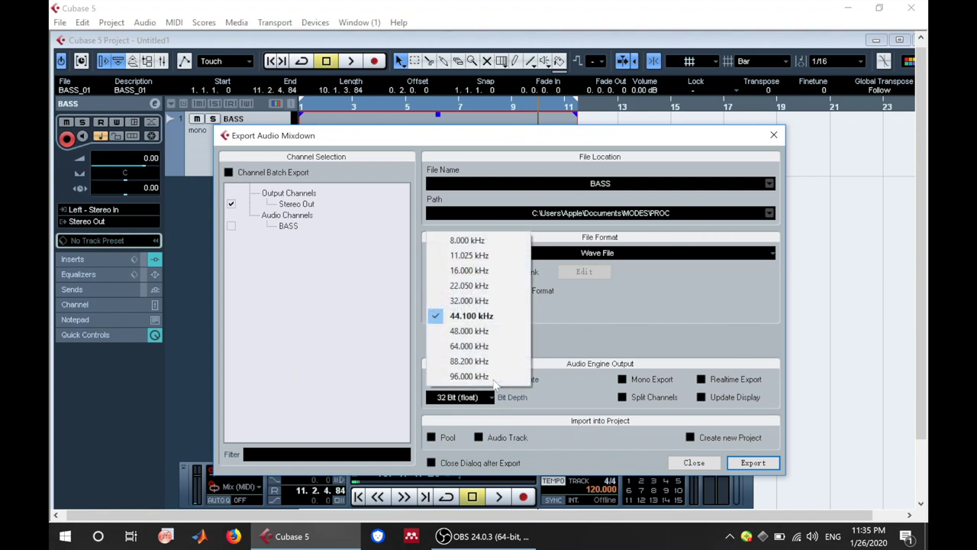
pyautogui.click(542, 330)
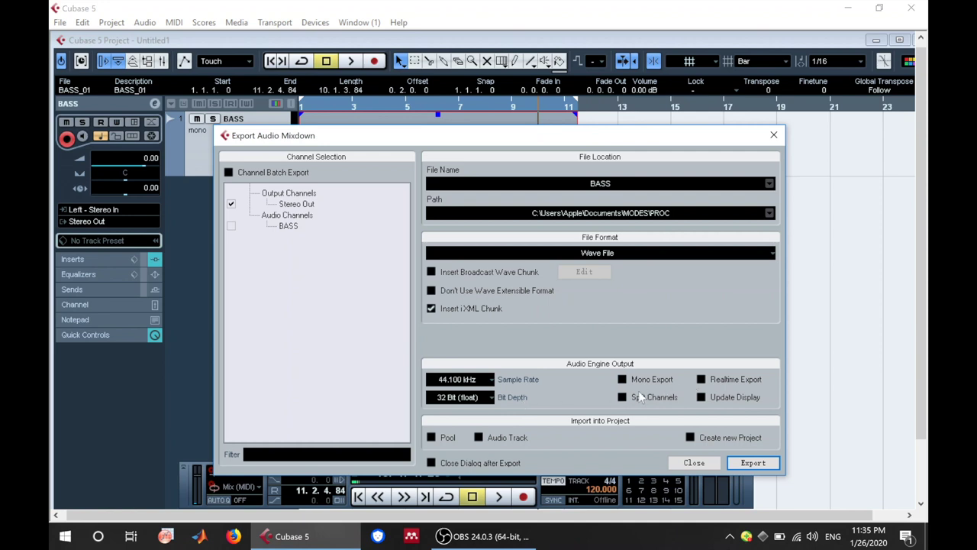
# - Start exporting the BASS mixdown to a Wave file
pyautogui.click(753, 463)
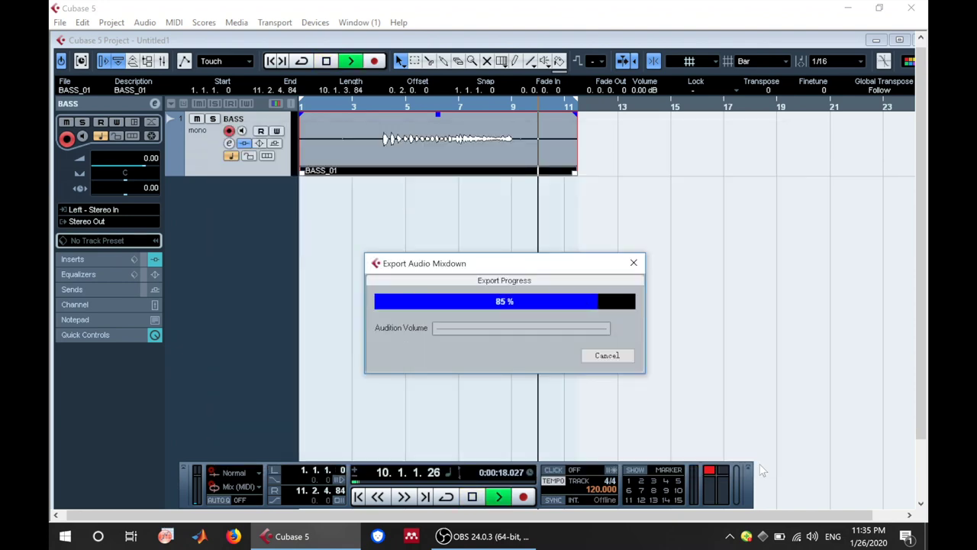